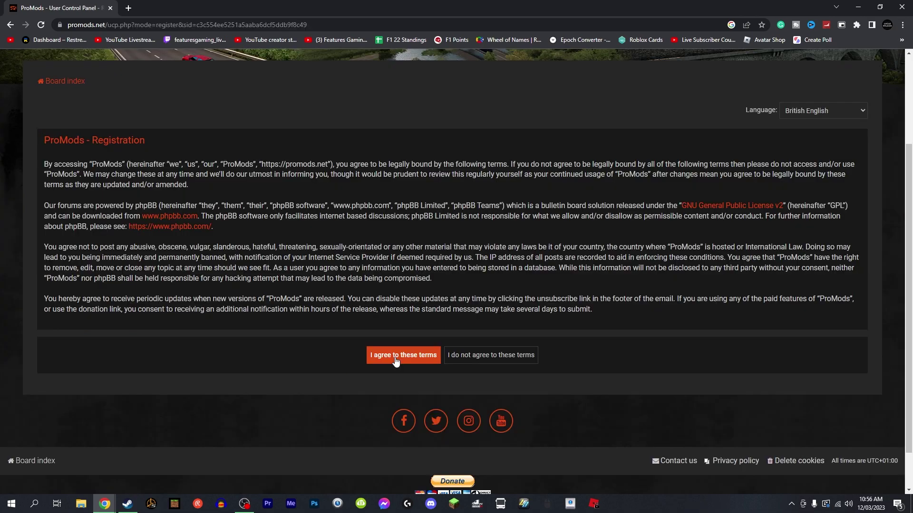
Step: Accept the ProMods forum registration terms to continue registering
left_click(395, 361)
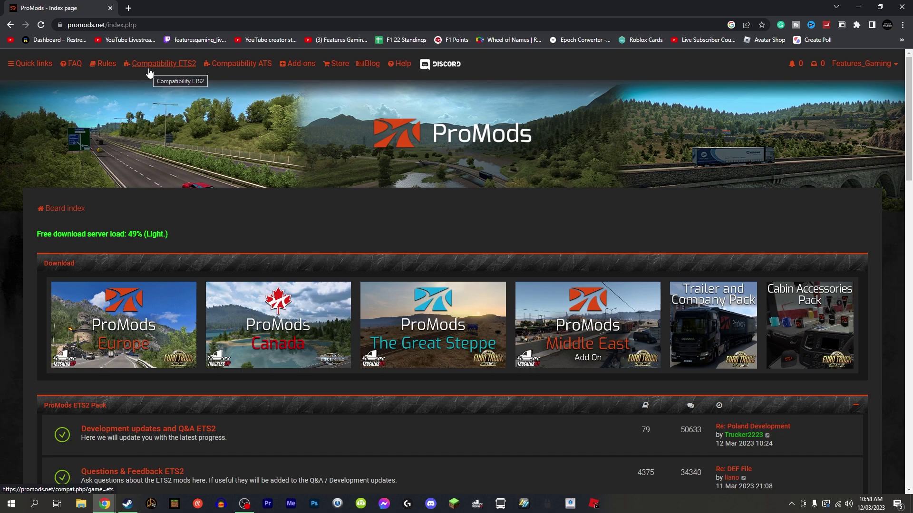
Step: Confirm ProMods v2.64 needs ETS2 1.46.x and the installed game is 1.46.2.20s
left_click(149, 66)
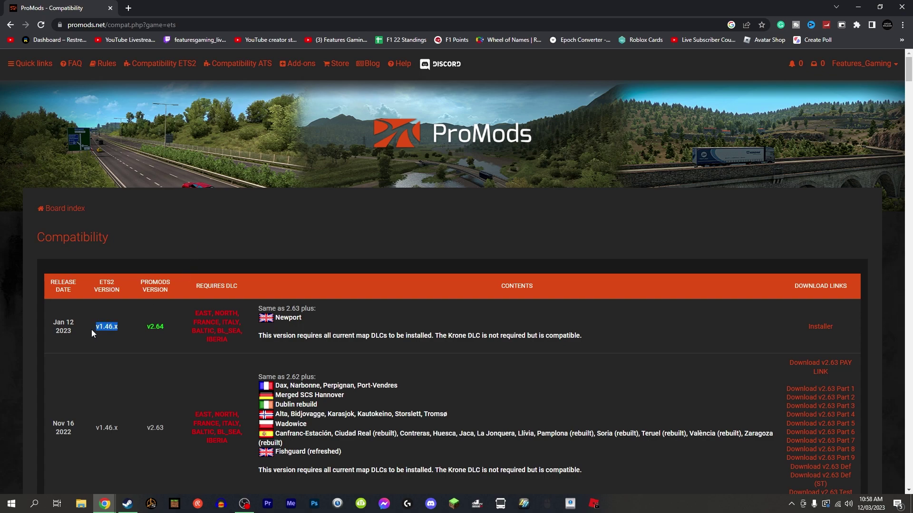
key("alt+Tab")
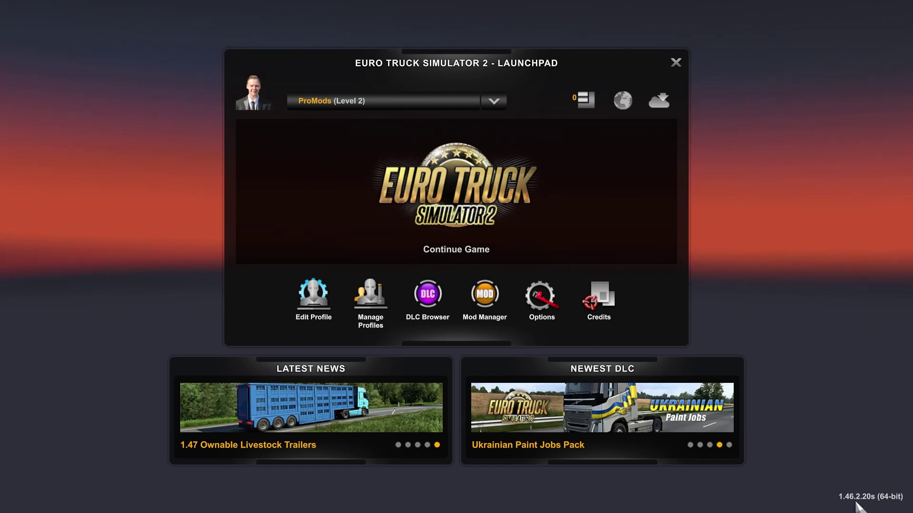
Step: Open the ProMods 2.64 installation page and its def file generator
key("alt+Tab")
left_click(814, 330)
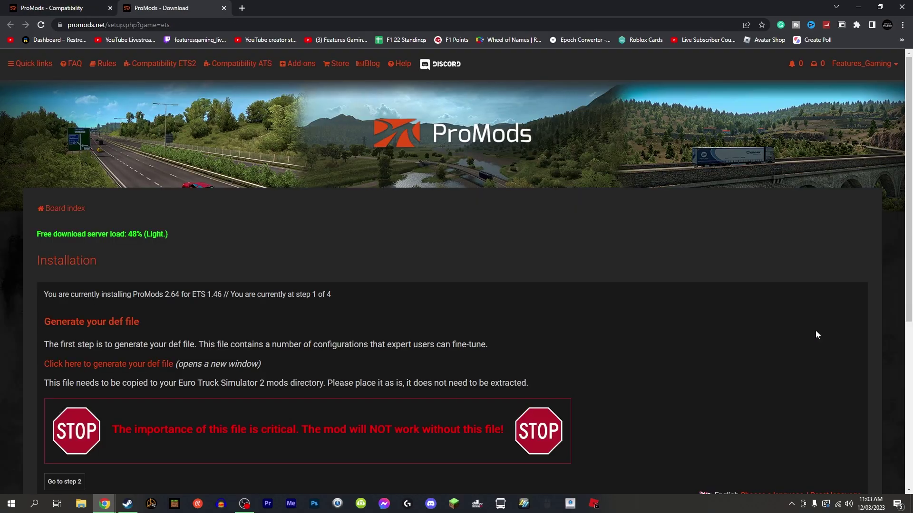
scroll(131, 280, "down", 1)
left_click_drag(44, 275, 138, 277)
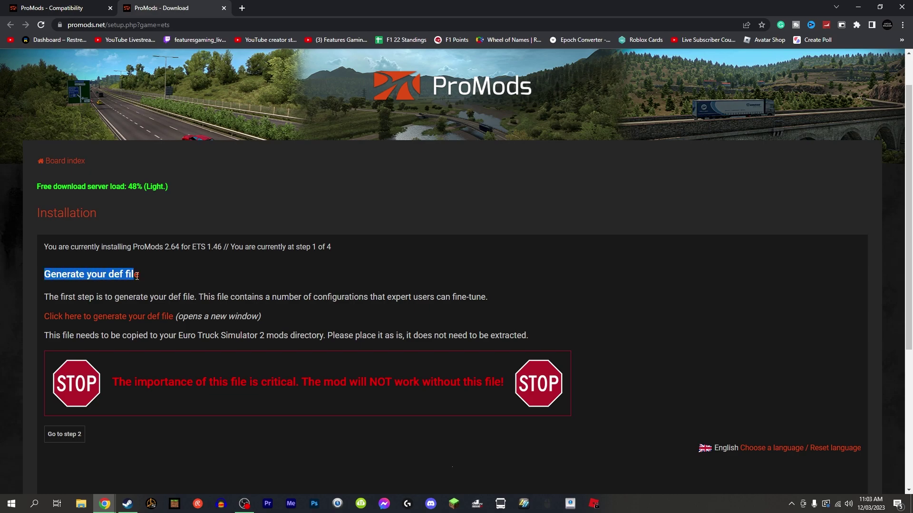
left_click(121, 317)
Step: Review the def file options, including vegetation distance, and tick the other map combinations option
scroll(103, 360, "down", 3)
key("ctrl+minus")
key("ctrl+minus")
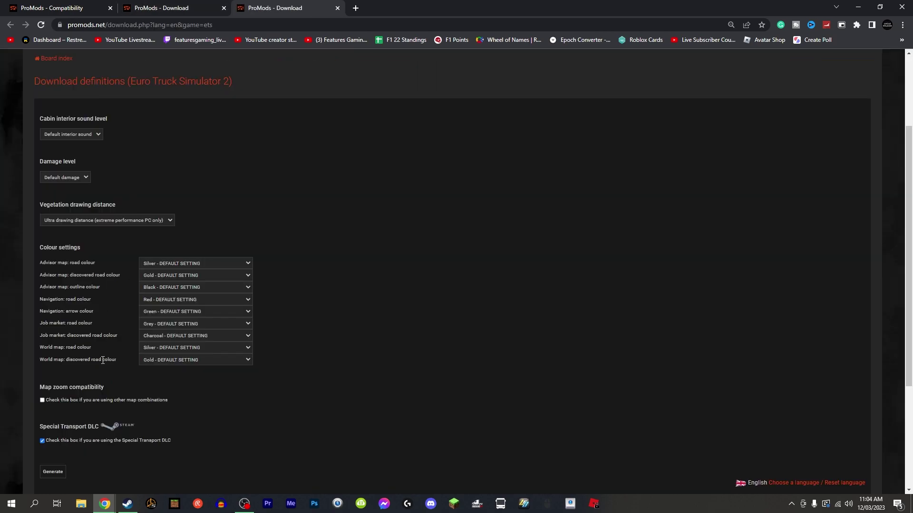
key("ctrl+plus")
key("ctrl+plus")
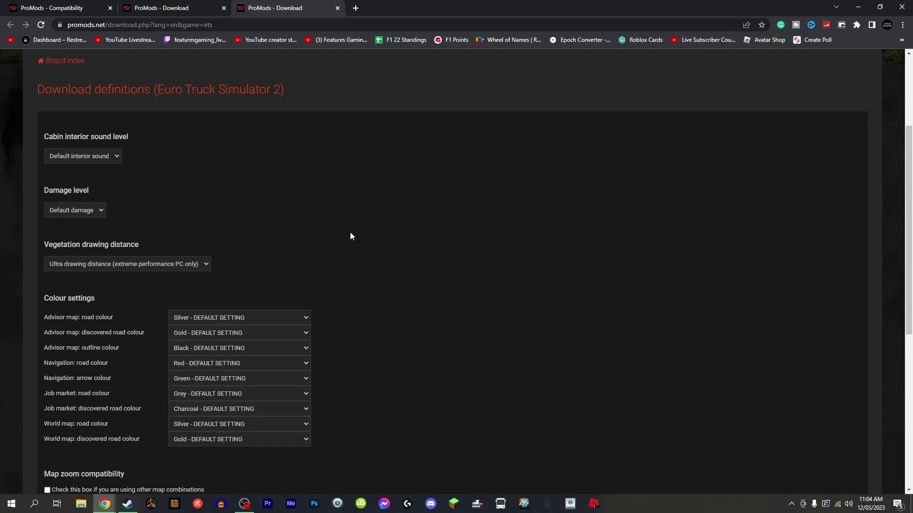
left_click(207, 264)
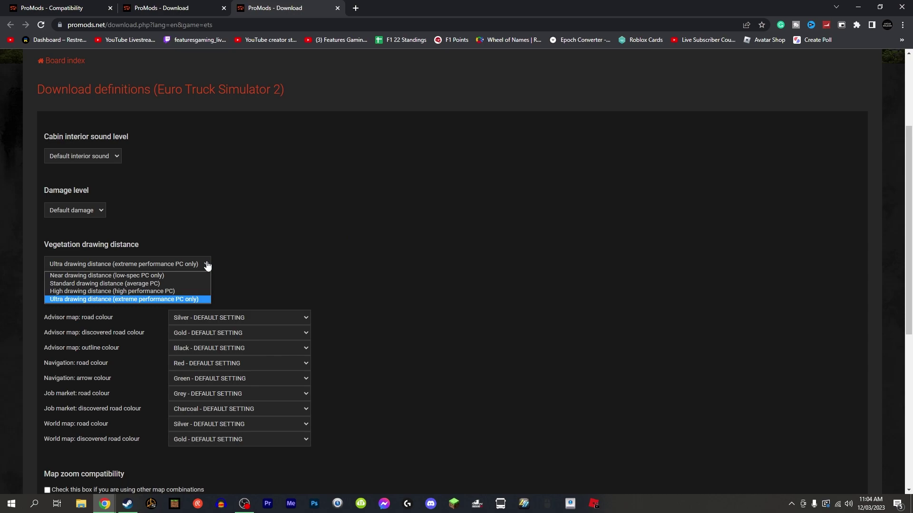
scroll(179, 285, "down", 5)
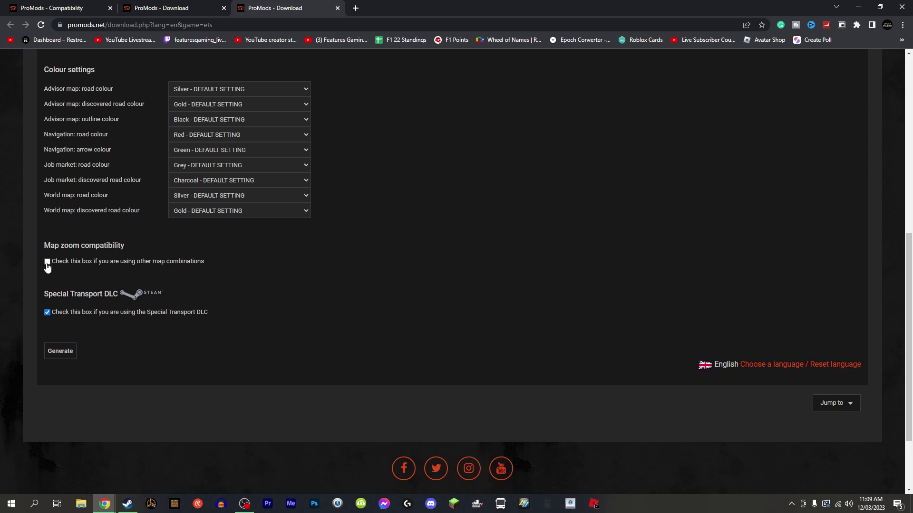
left_click(47, 261)
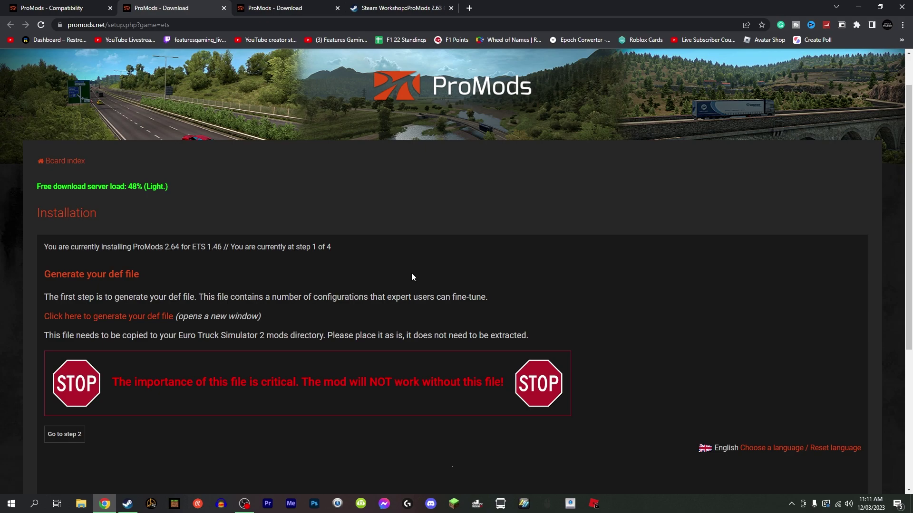
Step: Subscribe to ProMods 2.63 Convoy Mode Support, close the Workshop page, and go back to ProMods
key("ctrl+4")
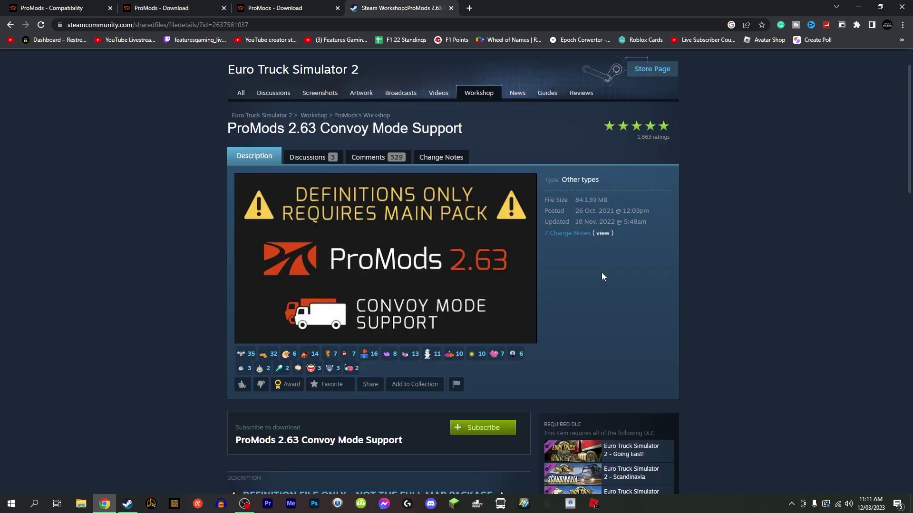
left_click(486, 430)
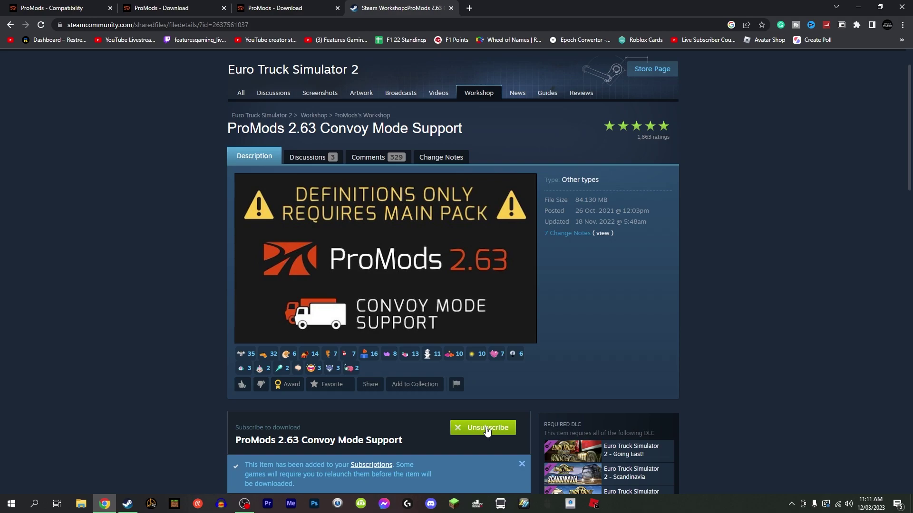
key("ctrl+w")
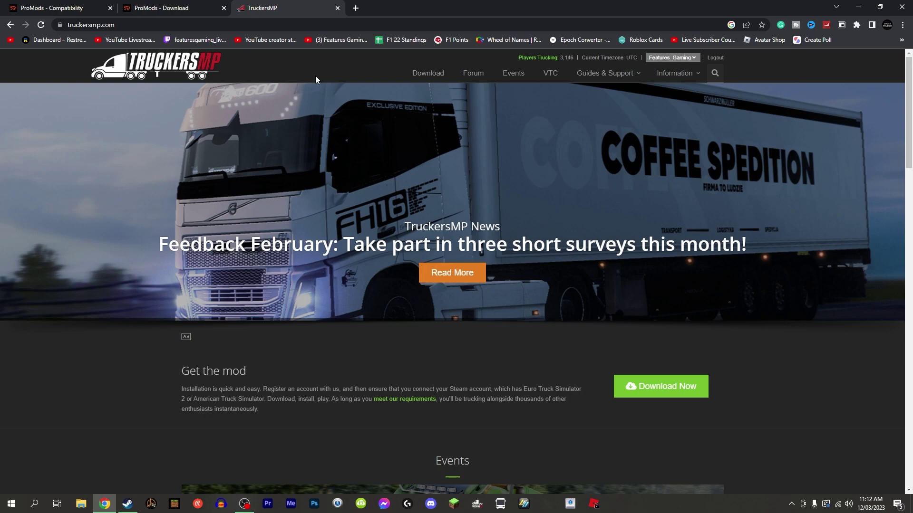
key("alt+Left")
Step: Go to step 2, choose the free Standard Download, and reach the nine 2.64 archive links
left_click(169, 9)
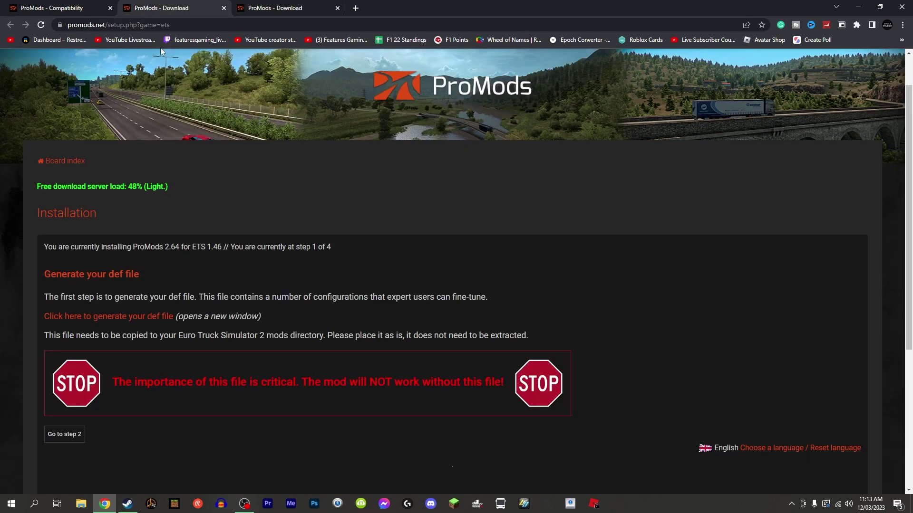
left_click(64, 434)
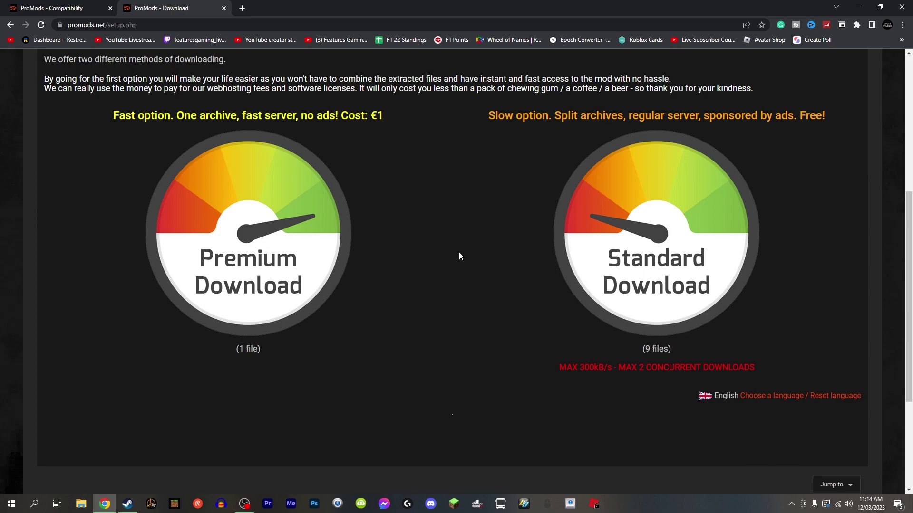
left_click(620, 230)
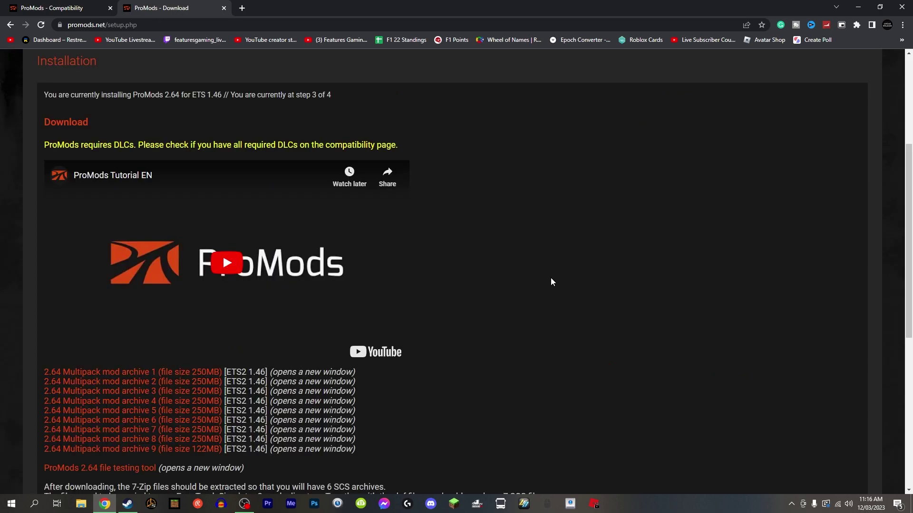
scroll(367, 314, "down", 2)
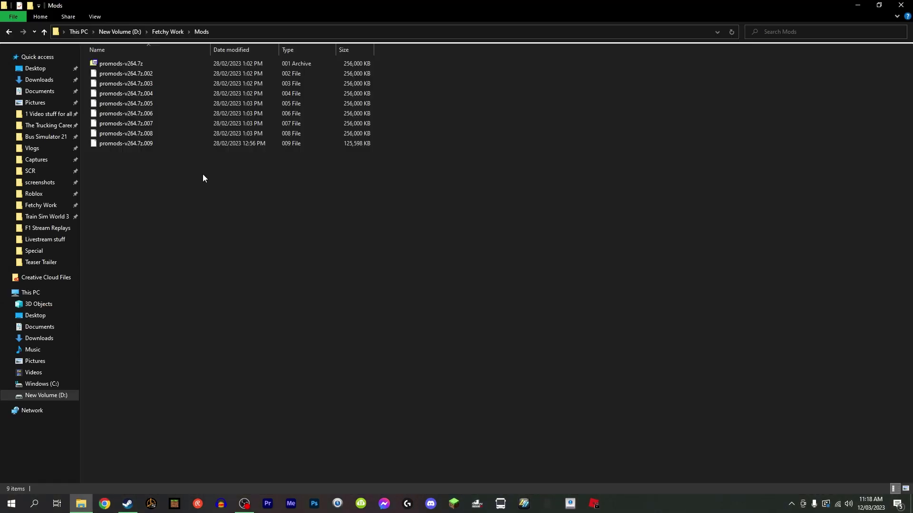
Step: Extract all nine promods-v264 archive parts with 7-Zip into the Mods folder
left_click_drag(202, 174, 152, 64)
right_click(160, 65)
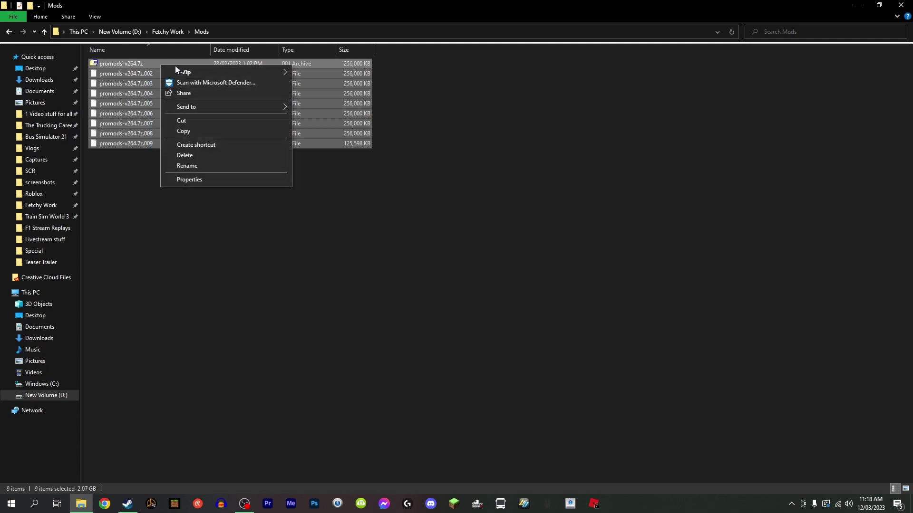
mouse_move(206, 70)
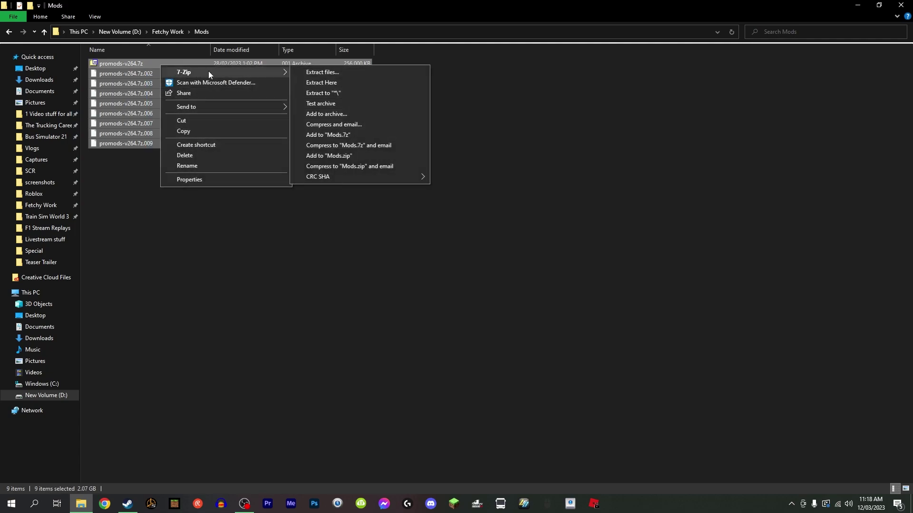
left_click(348, 72)
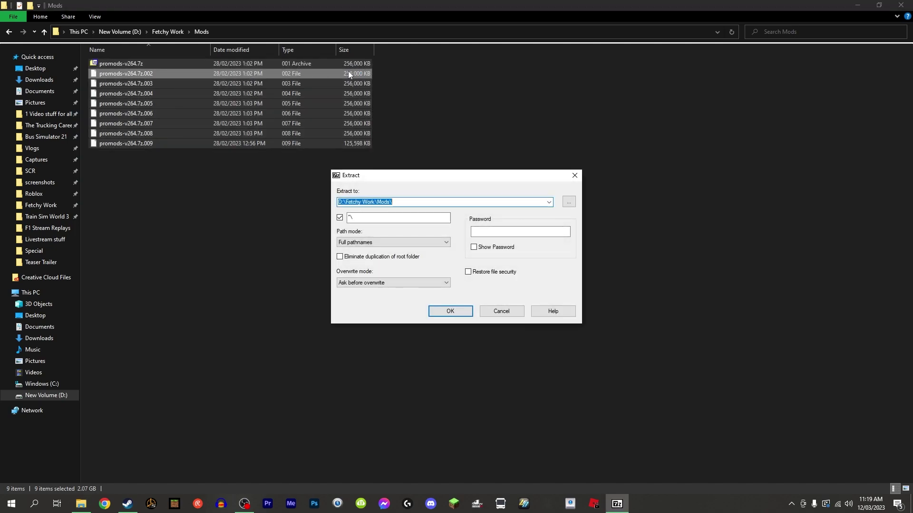
key("Return")
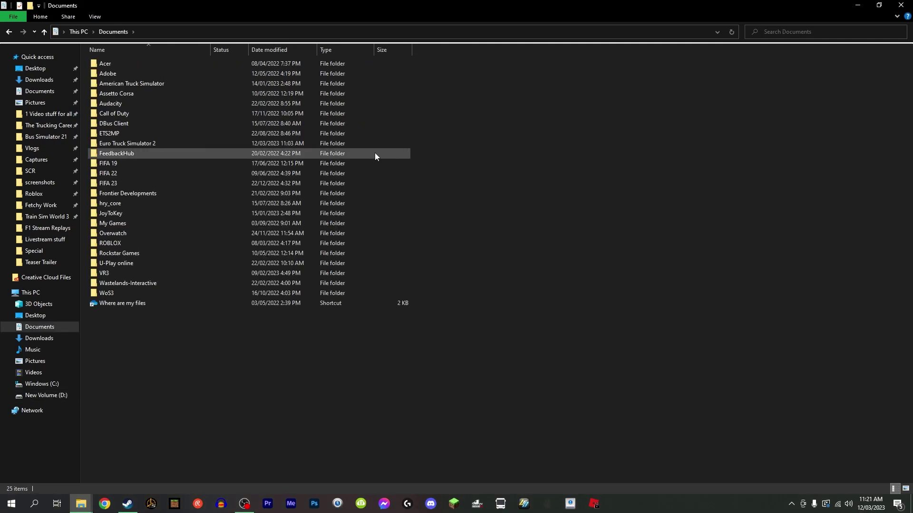
Step: Copy the six ProMods v264 .scs files into Documents > Euro Truck Simulator 2 > mod
double_click(213, 142)
double_click(132, 73)
key("alt+Left")
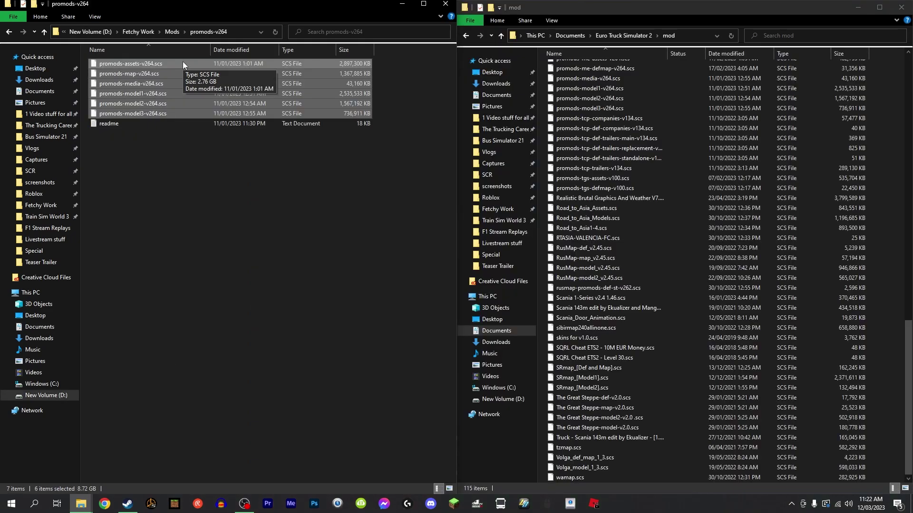
left_click_drag(183, 61, 633, 174)
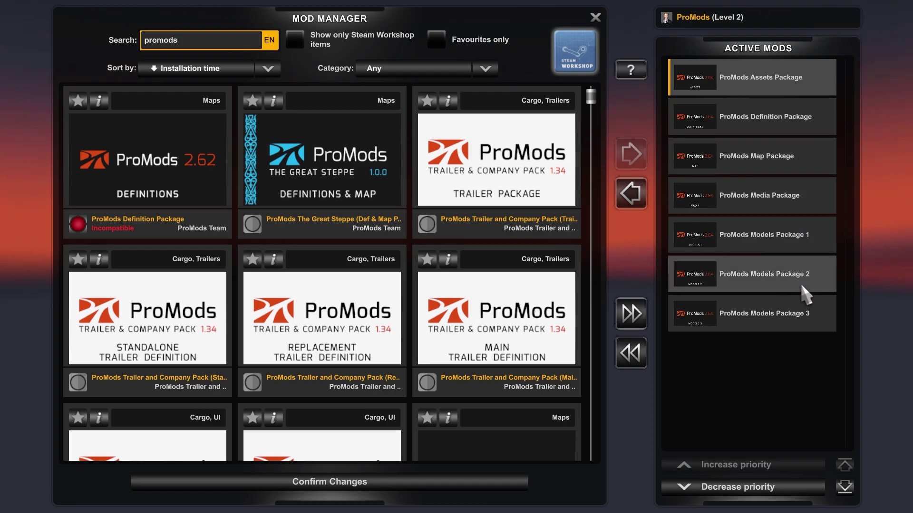
Step: Keep the ProMods packages active, deactivate Google Maps Navigation Night, and confirm the changes
left_click(774, 122)
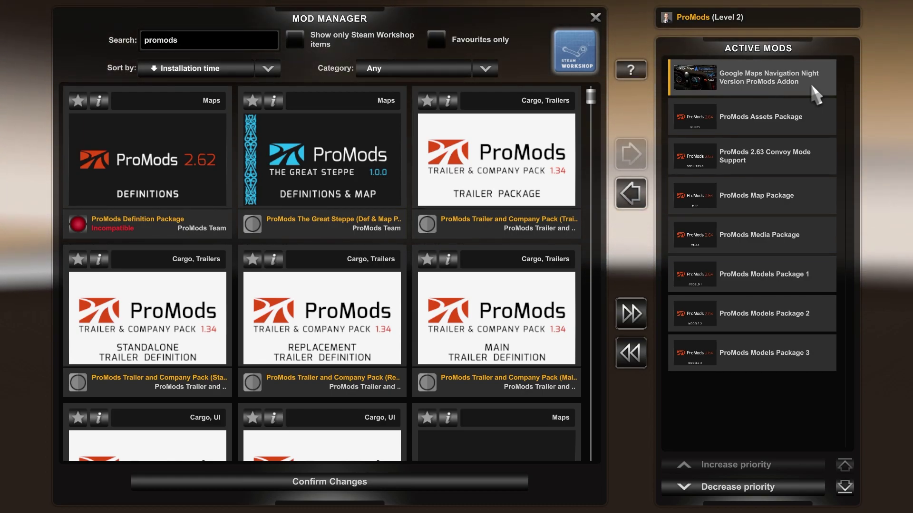
double_click(811, 83)
left_click(388, 482)
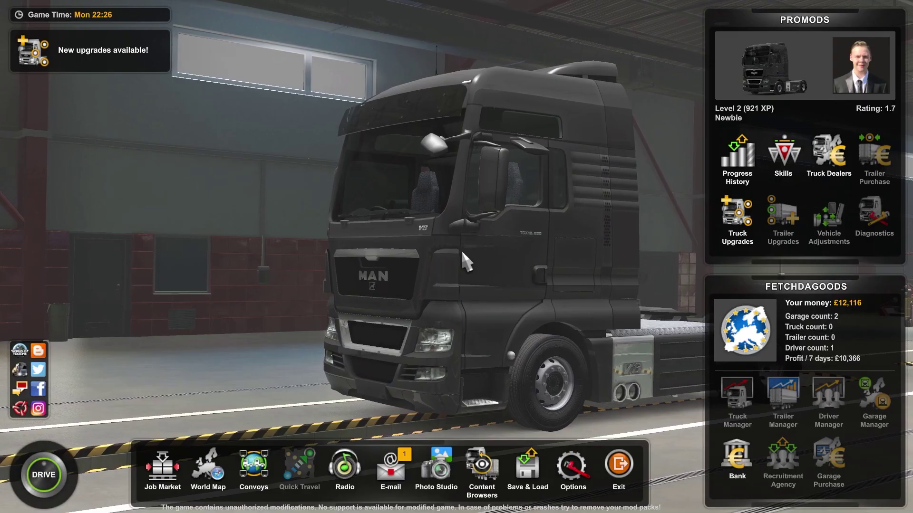
Step: View the ProMods-expanded world map with M, then close it with Esc
key("m")
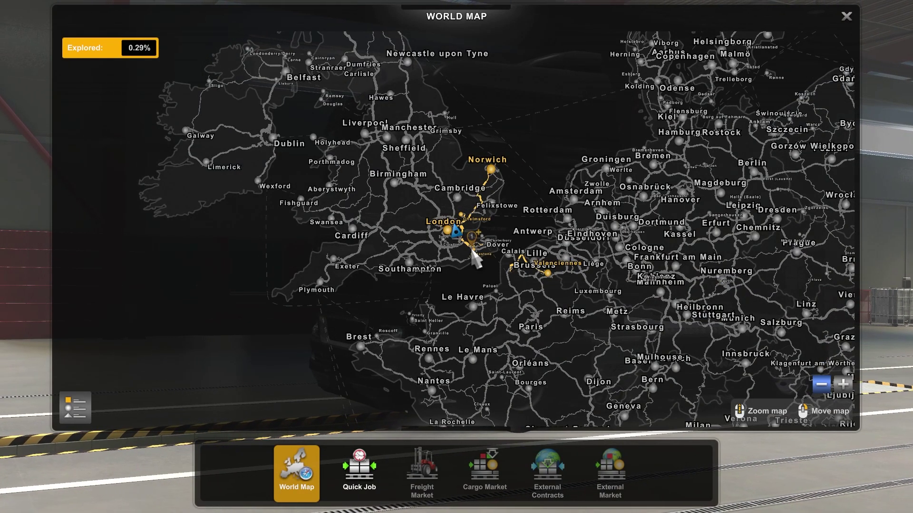
key("Escape")
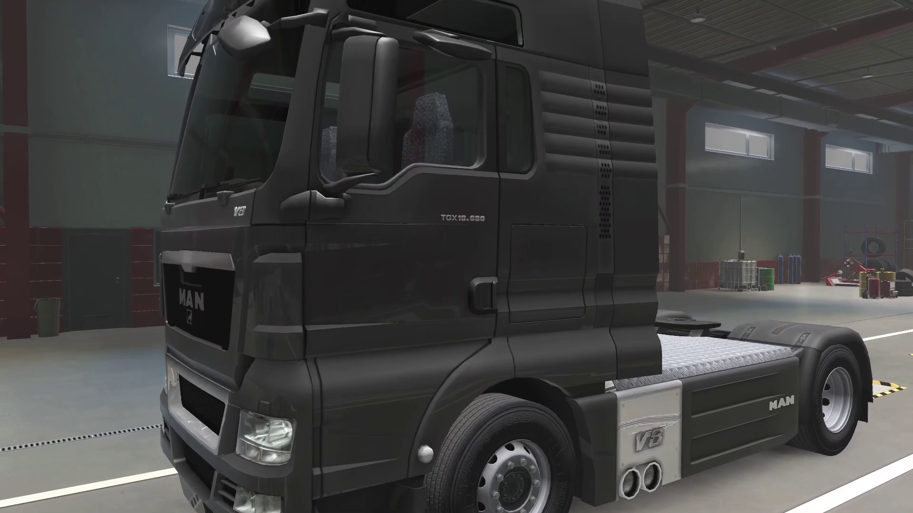